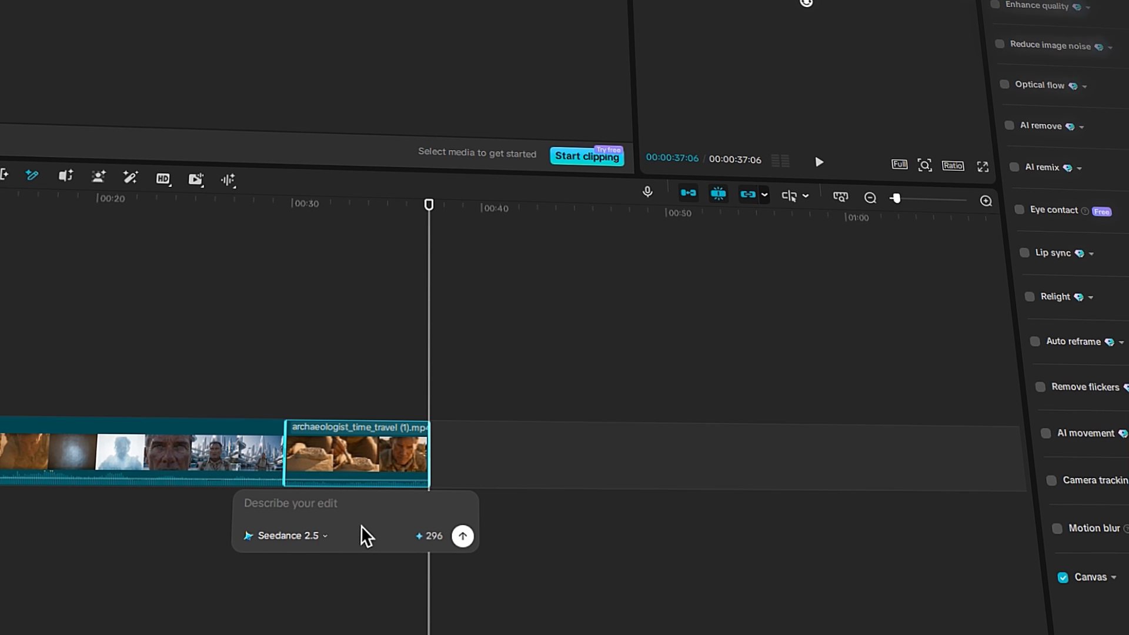
{"action": "left_click_drag", "start_coordinate": [445, 229], "coordinate": [311, 227]}
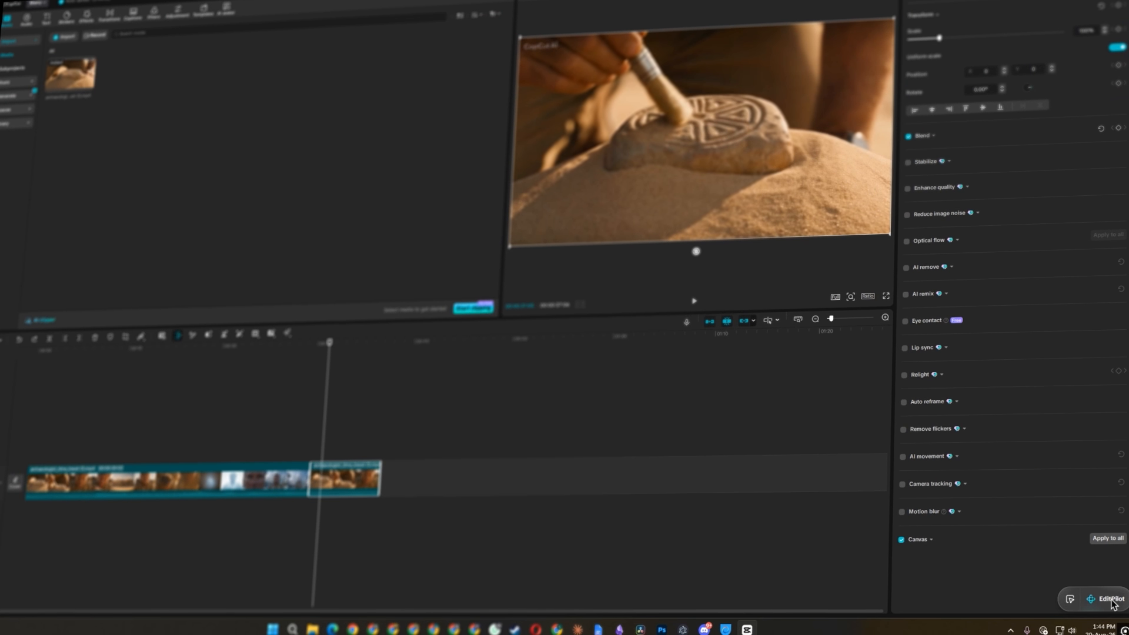
{"action": "left_click", "coordinate": [1109, 599]}
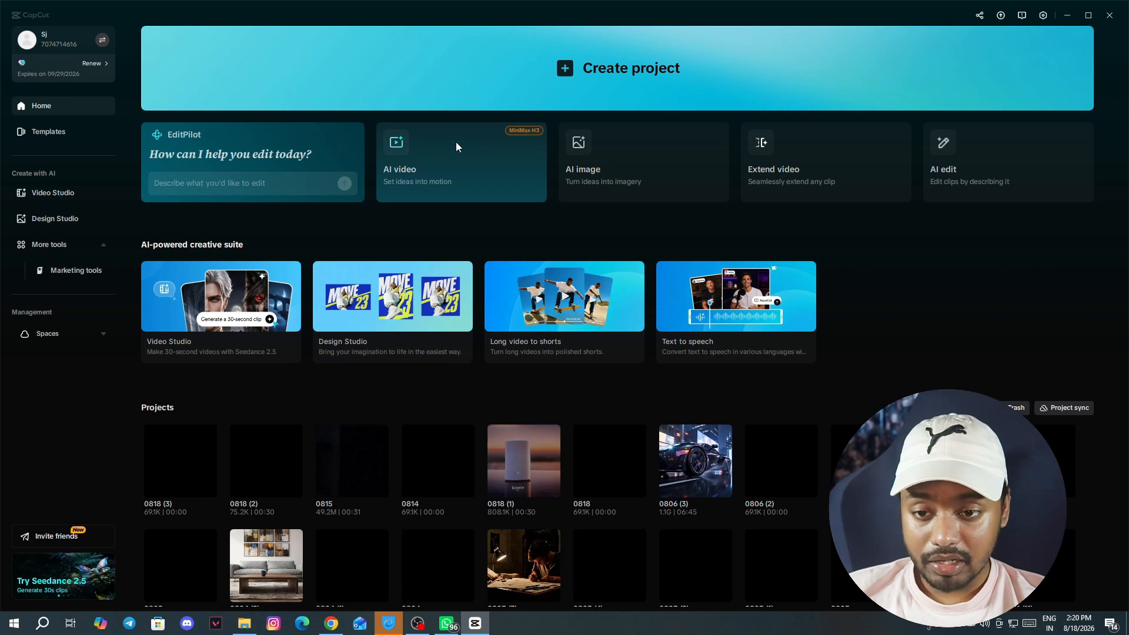
- Start a new AI video project and paste the premium 30-second product commercial prompt into the description
{"action": "left_click", "coordinate": [471, 150]}
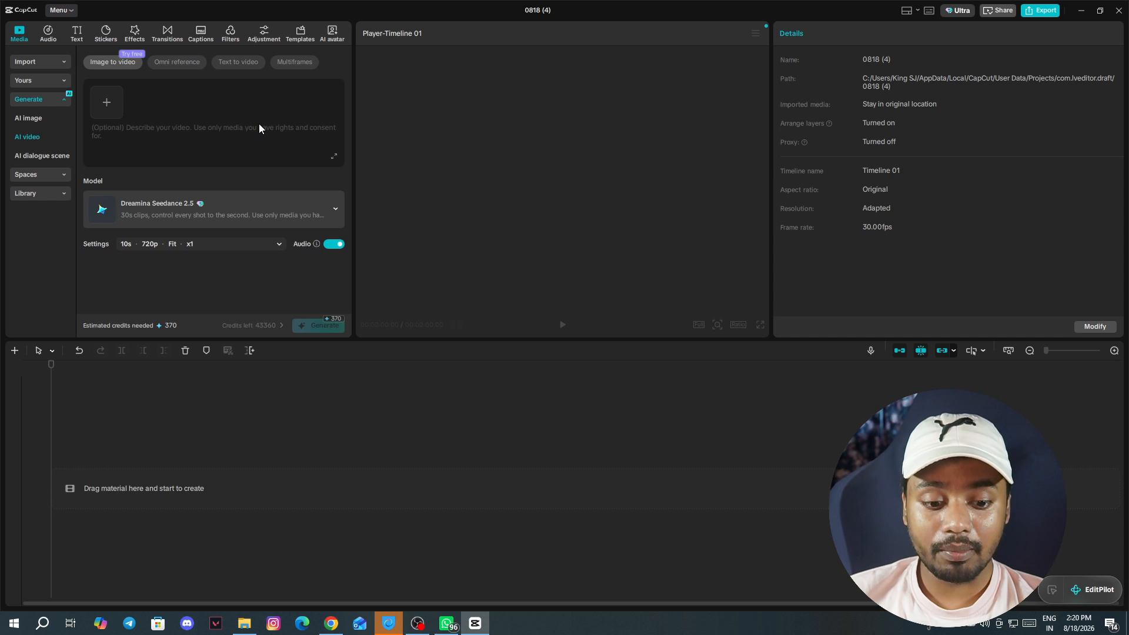
{"action": "left_click", "coordinate": [127, 131]}
{"action": "type", "text": "Create a premium 30-second product commercial using the uploaded product image as the primary product reference. Keep the product's shape, proportions, branding, colors, and key visual details consistent throughout the sequence. Place the product in a modern, minimal environment with cinematic studio lighting. Begin with a slow close-up revealing the product, transition into a smooth rotating product shot, then show the product being naturally used in an elegant lifestyle environment. Use controlled camera movement, realistic reflections, shallow depth of field, premium commercial lighting, clean composition, and smooth transitions. Keep the product as the visual focus throughout. The final sequence should feel like a polished premium brand advertisement suitable for social media and digital marketing."}
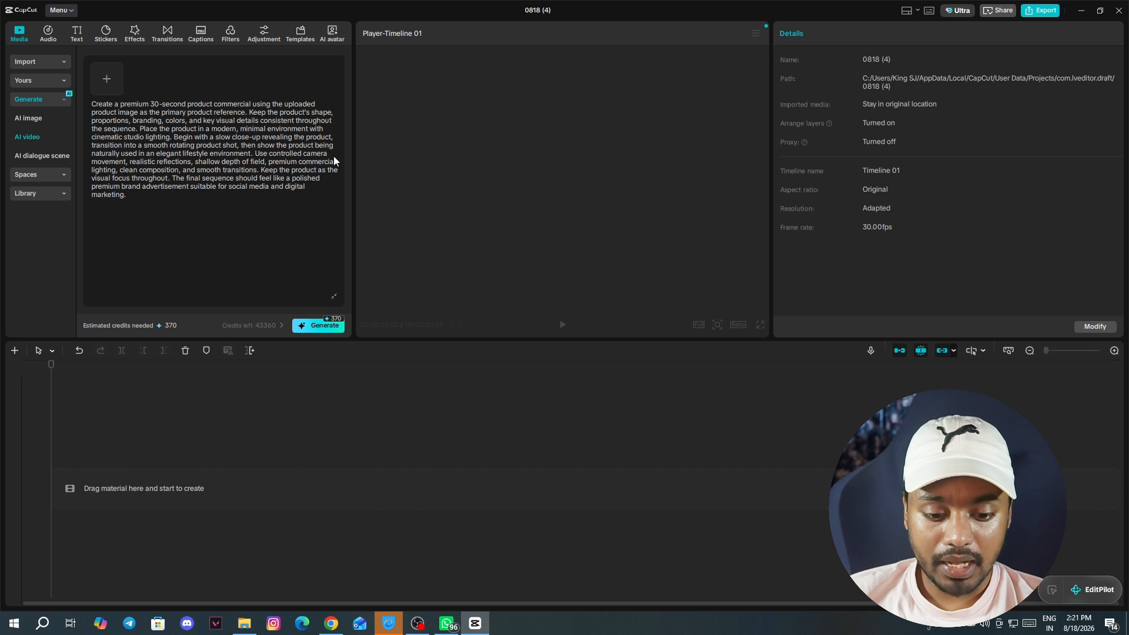
{"action": "left_click", "coordinate": [334, 297]}
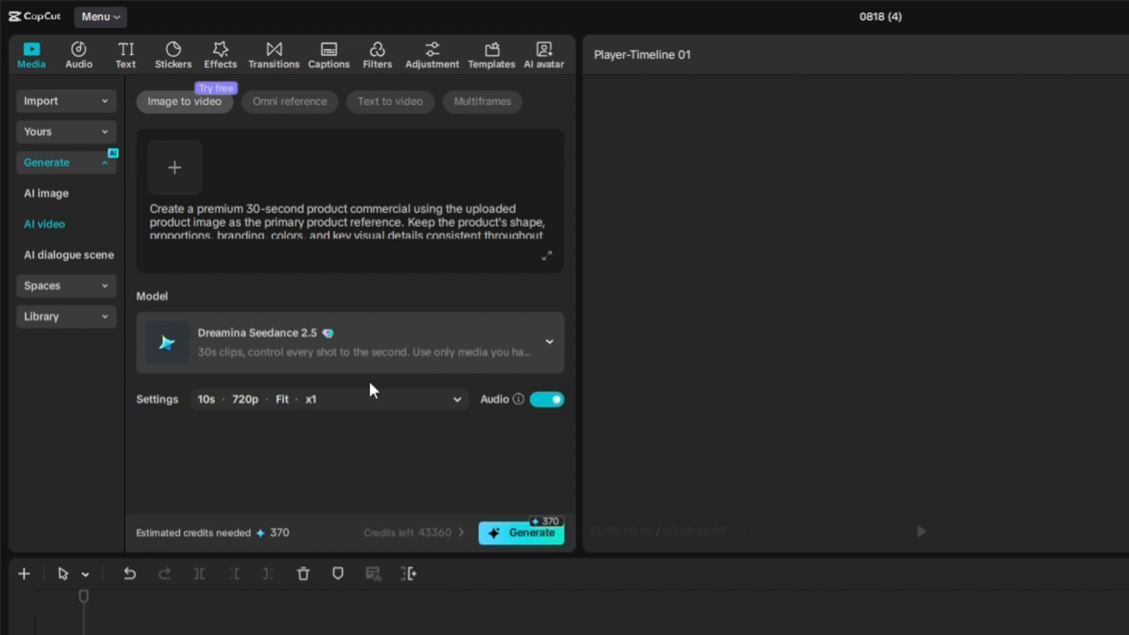
- Choose the Dreamina Seedance 2.5 model and generate the video with 30s, 720p and 16:9 settings
{"action": "left_click", "coordinate": [377, 354]}
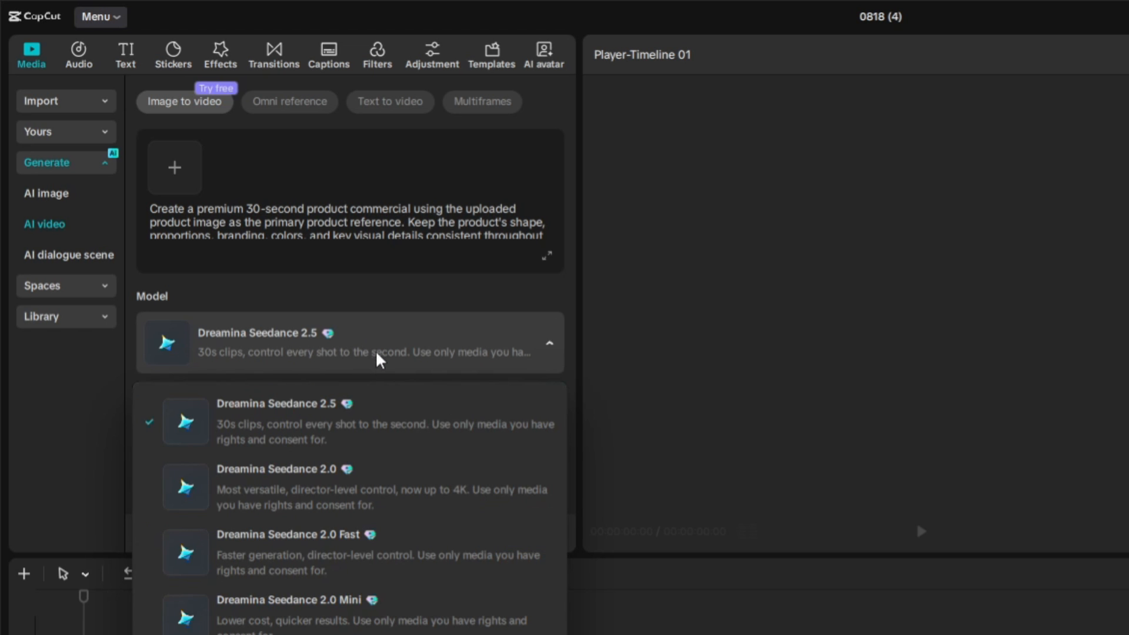
{"action": "left_click", "coordinate": [325, 445]}
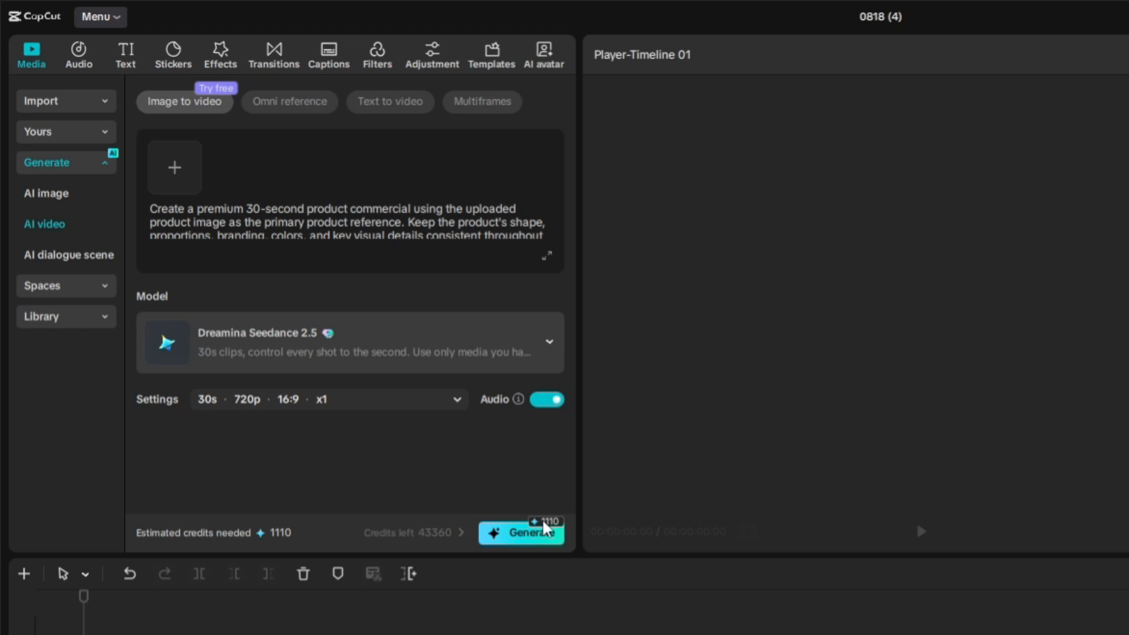
{"action": "left_click", "coordinate": [545, 528]}
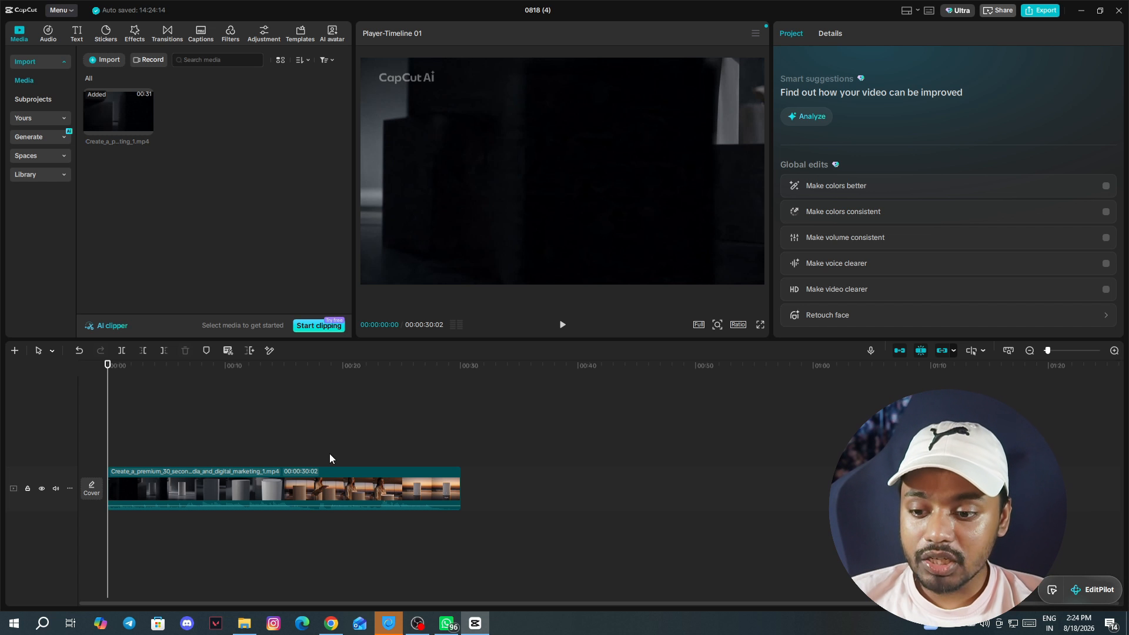
- Apply AI extend to the end of the generated clip and set the extension duration to 30s
{"action": "left_click", "coordinate": [355, 493]}
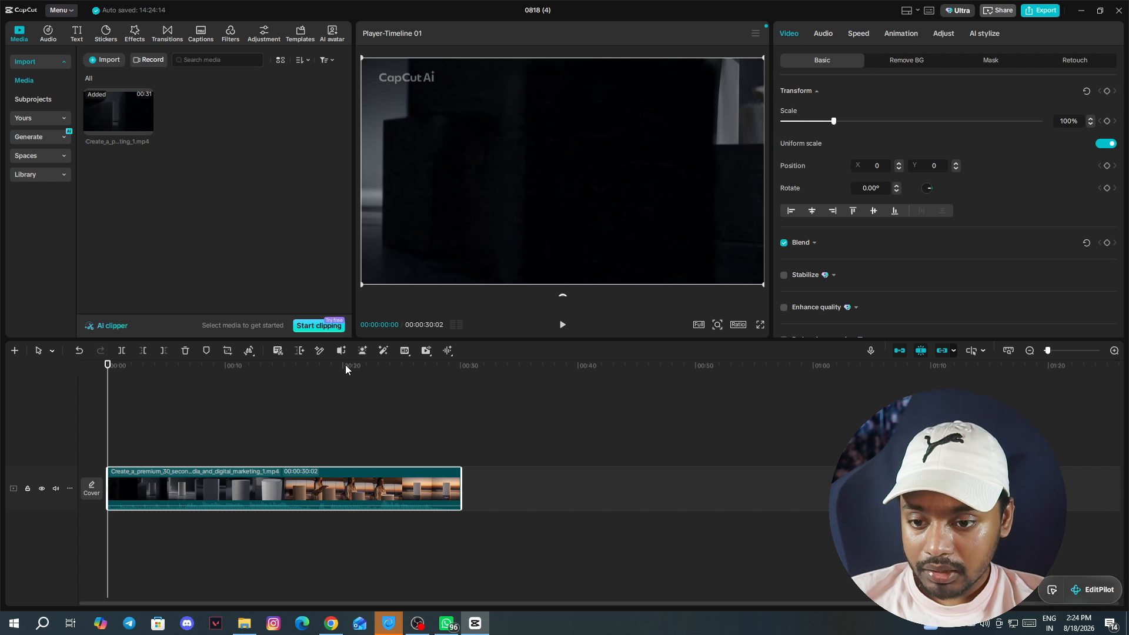
{"action": "left_click", "coordinate": [299, 351]}
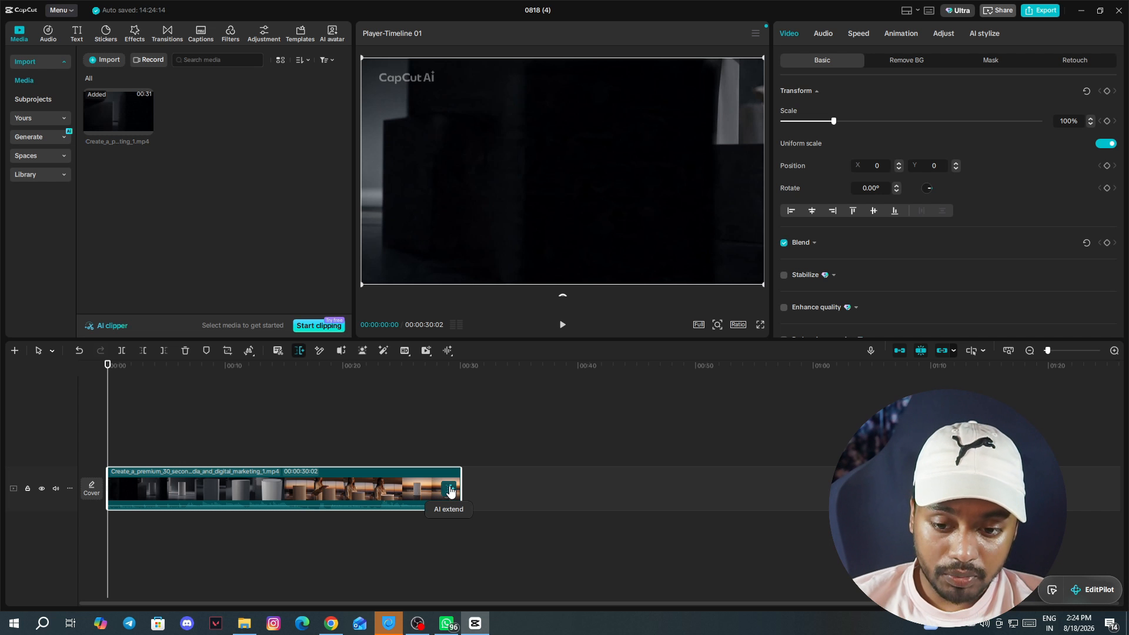
{"action": "left_click", "coordinate": [450, 491]}
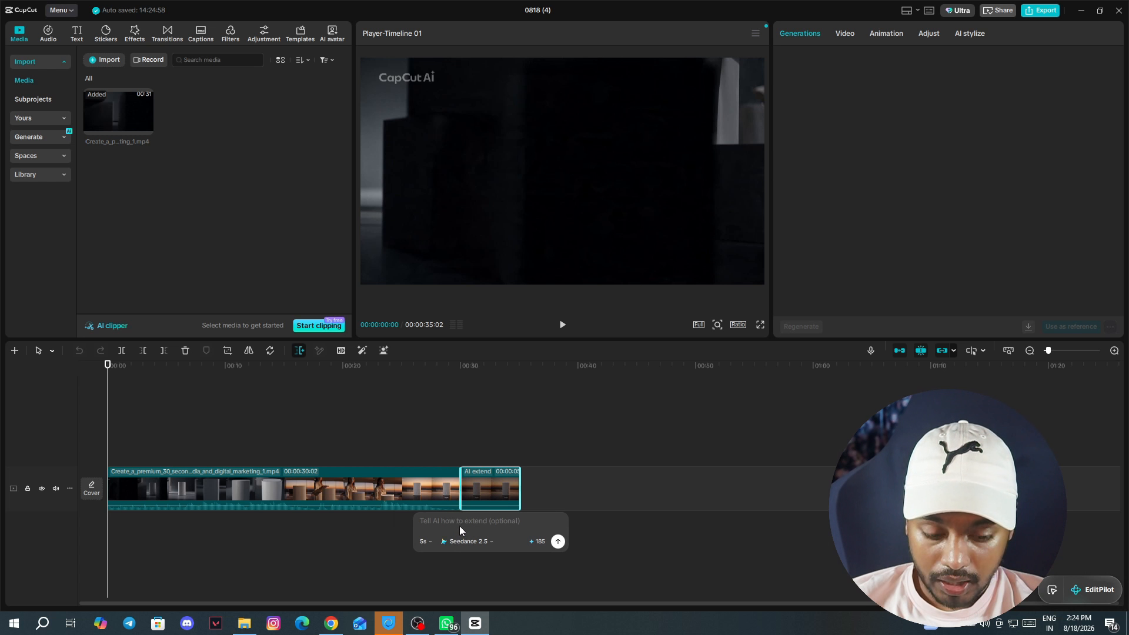
{"action": "left_click", "coordinate": [424, 541]}
{"action": "scroll", "coordinate": [446, 490], "scroll_direction": "down", "scroll_amount": 5}
{"action": "scroll", "coordinate": [447, 506], "scroll_direction": "down", "scroll_amount": 3}
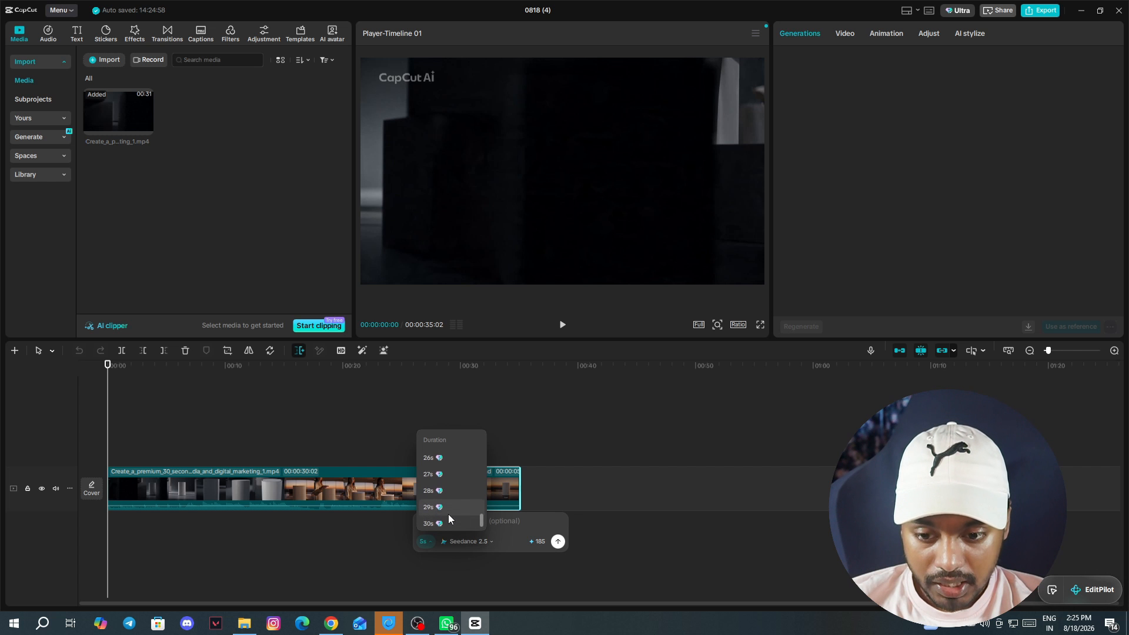
{"action": "left_click", "coordinate": [448, 516]}
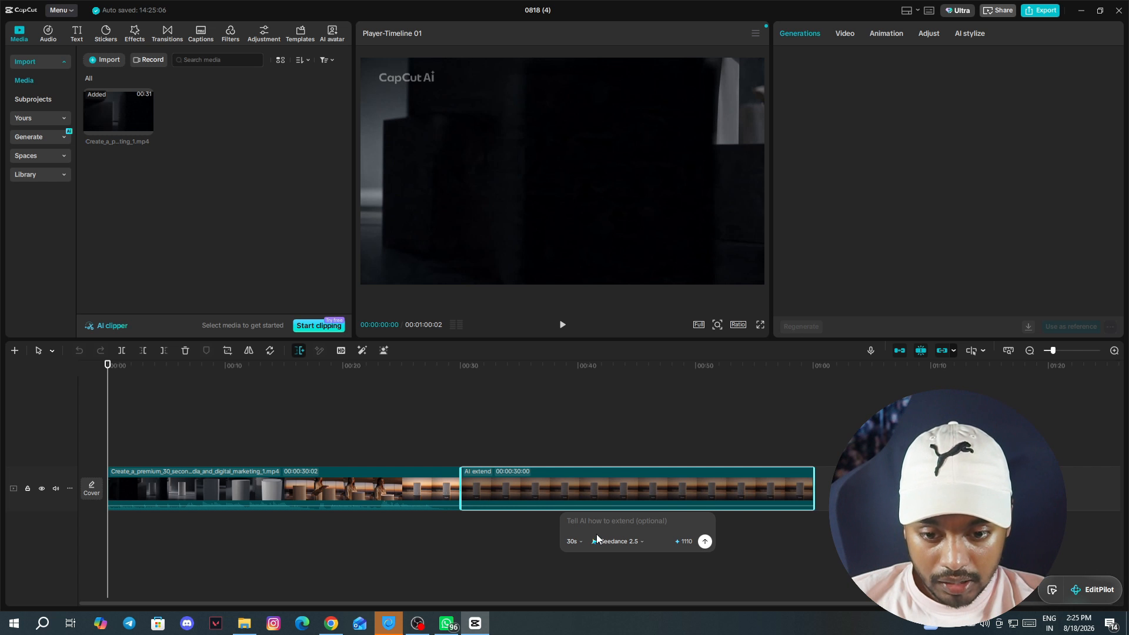
- Keep the Seedance 2.5 model for the extension, paste the extension prompt and submit it
{"action": "left_click", "coordinate": [639, 546]}
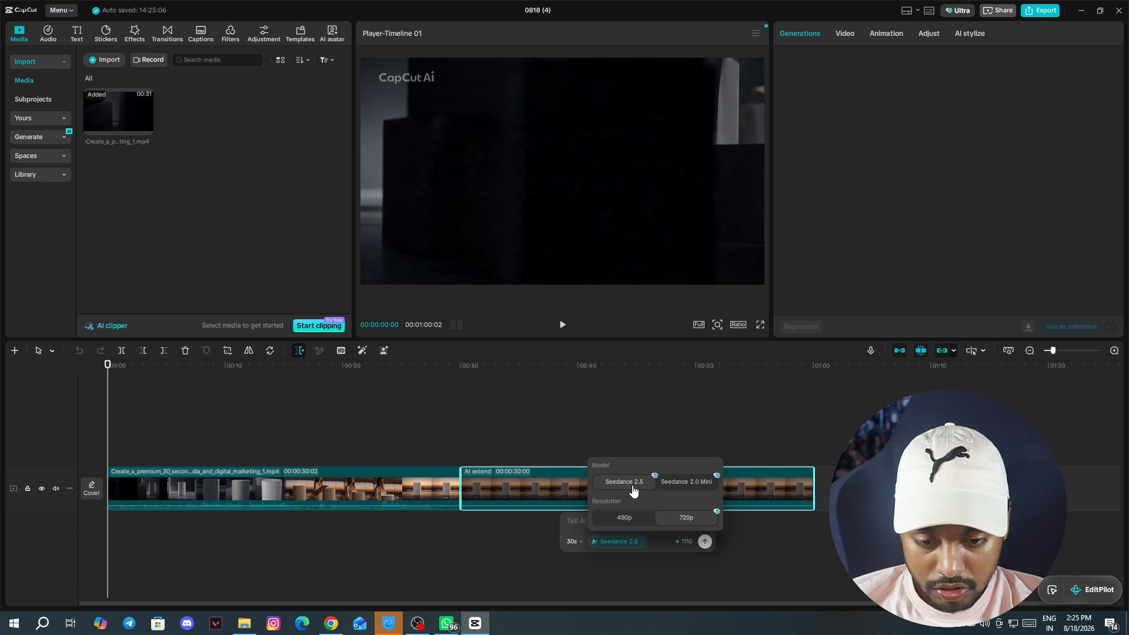
{"action": "left_click", "coordinate": [655, 535]}
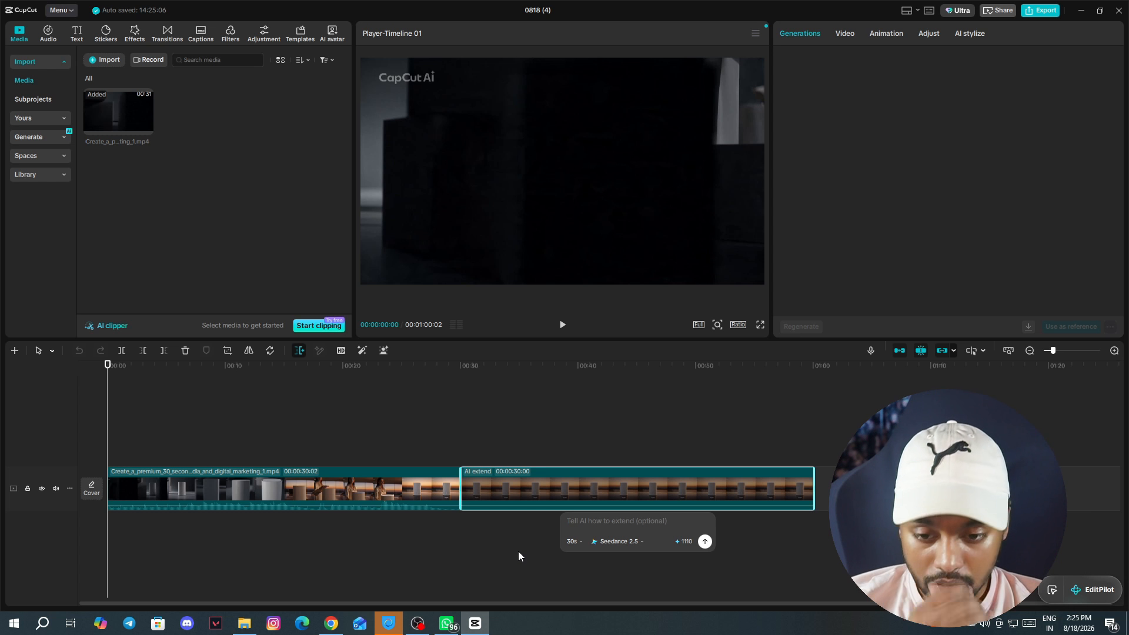
{"action": "key", "text": "ctrl+v"}
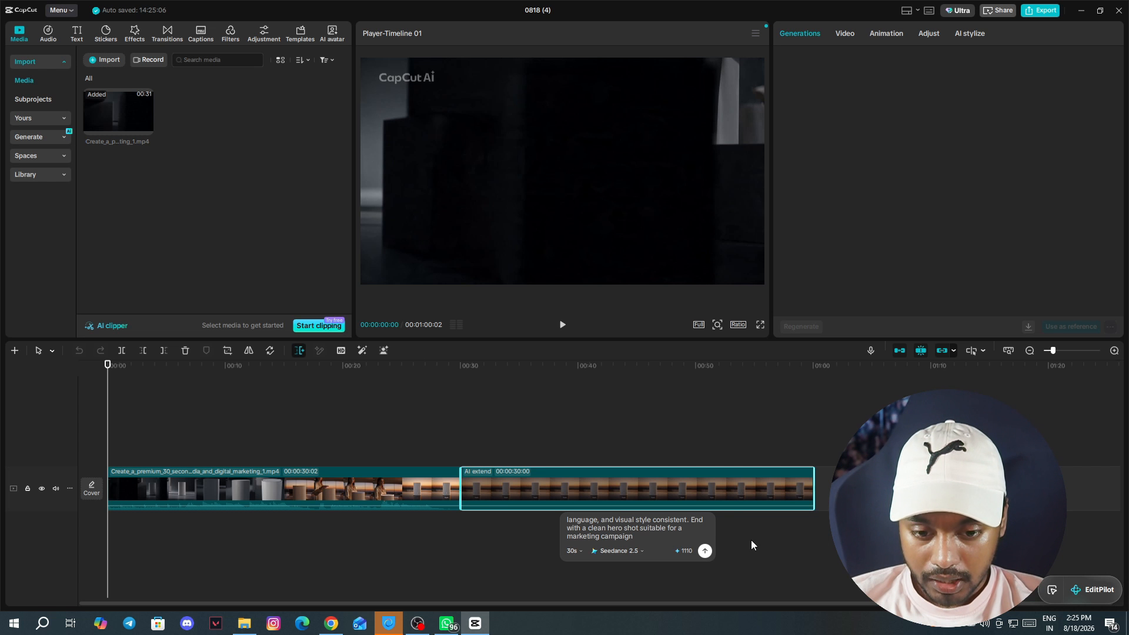
{"action": "left_click", "coordinate": [705, 551]}
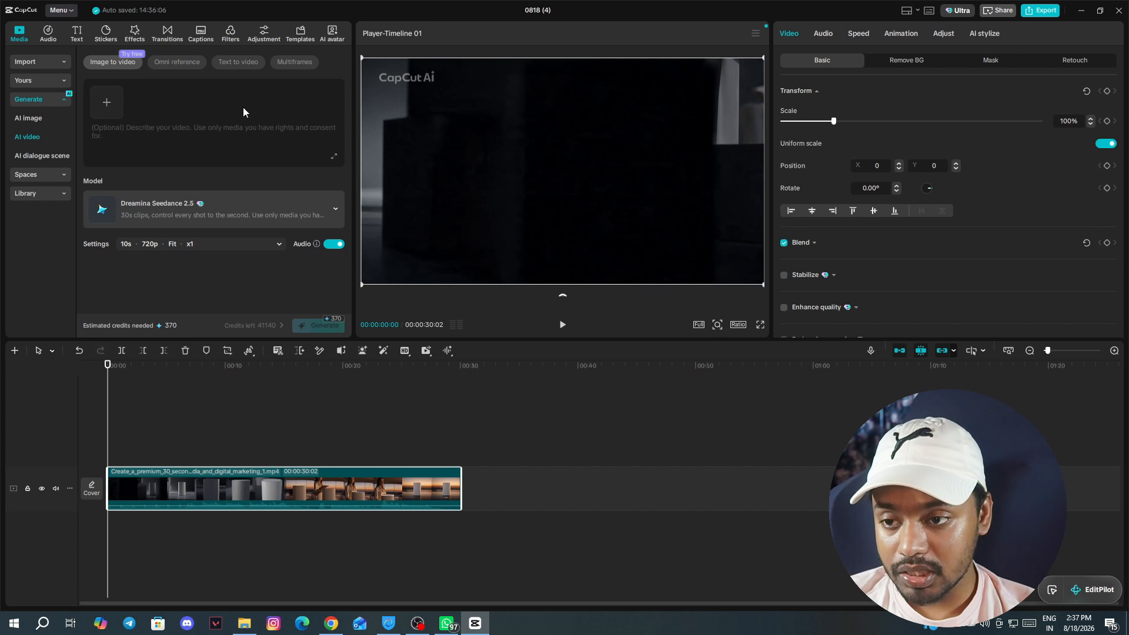
- Add three images from Downloads as references: images (6), images (5) and image_2026-08-18_12-11-12
{"action": "left_click", "coordinate": [106, 100]}
{"action": "left_click", "coordinate": [230, 106]}
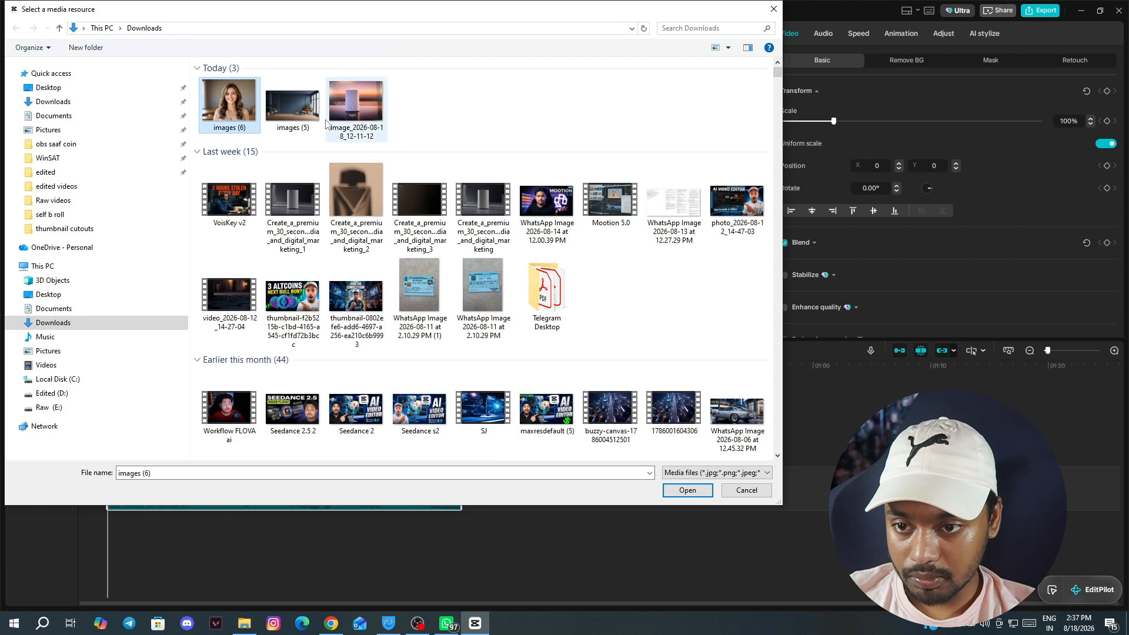
{"action": "left_click", "coordinate": [292, 105], "text": "ctrl"}
{"action": "left_click", "coordinate": [356, 105], "text": "ctrl"}
{"action": "left_click", "coordinate": [687, 489]}
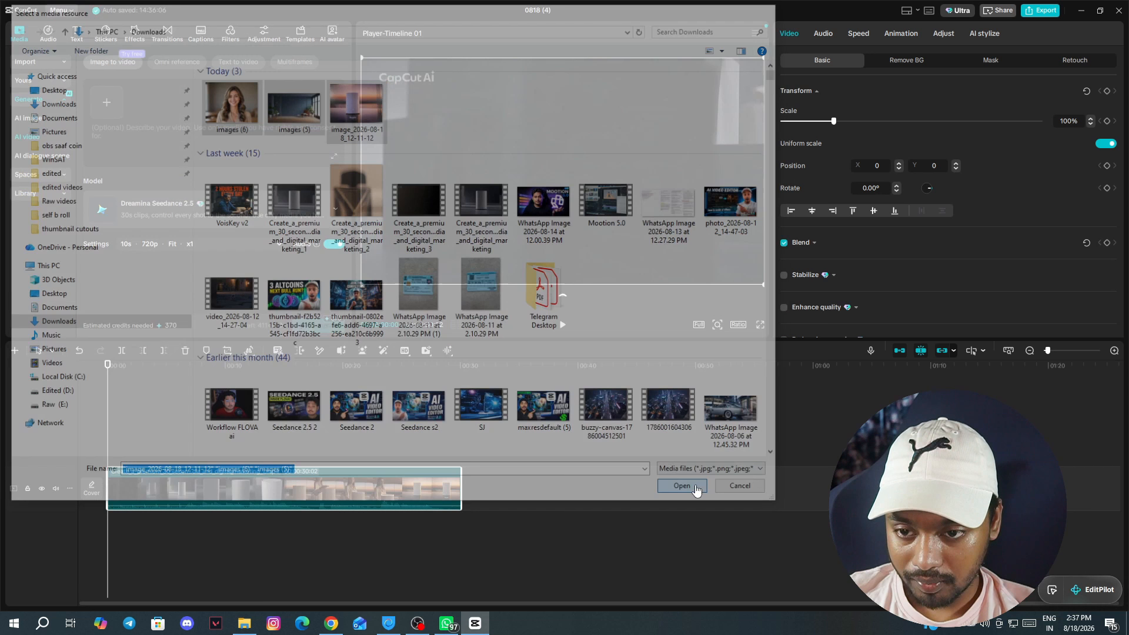
{"action": "right_click", "coordinate": [182, 134]}
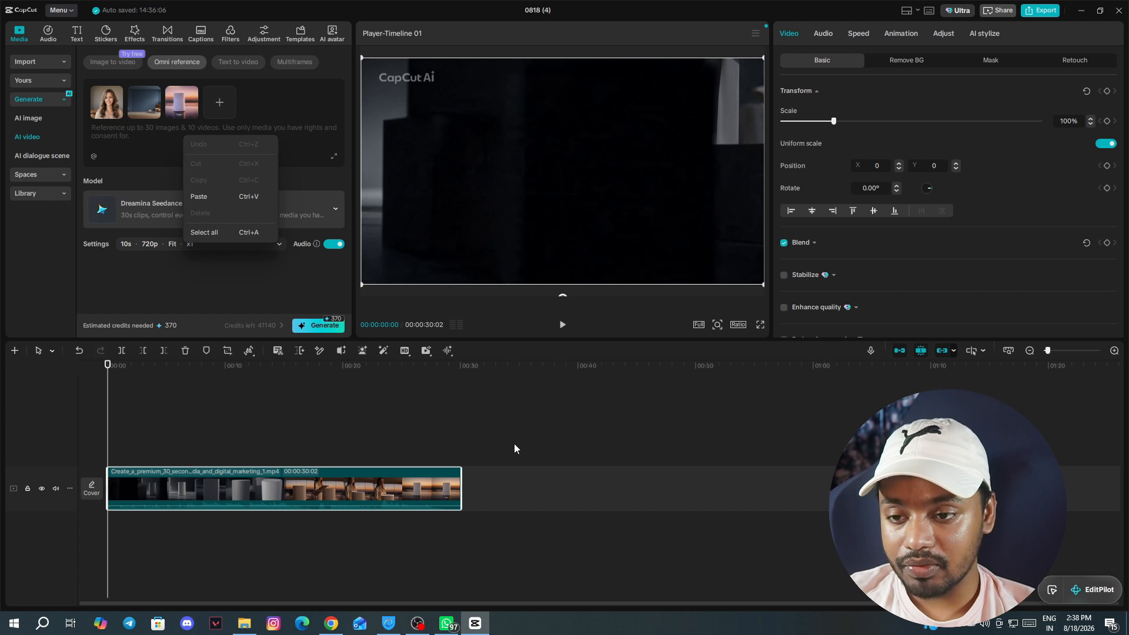
{"action": "left_click", "coordinate": [249, 365]}
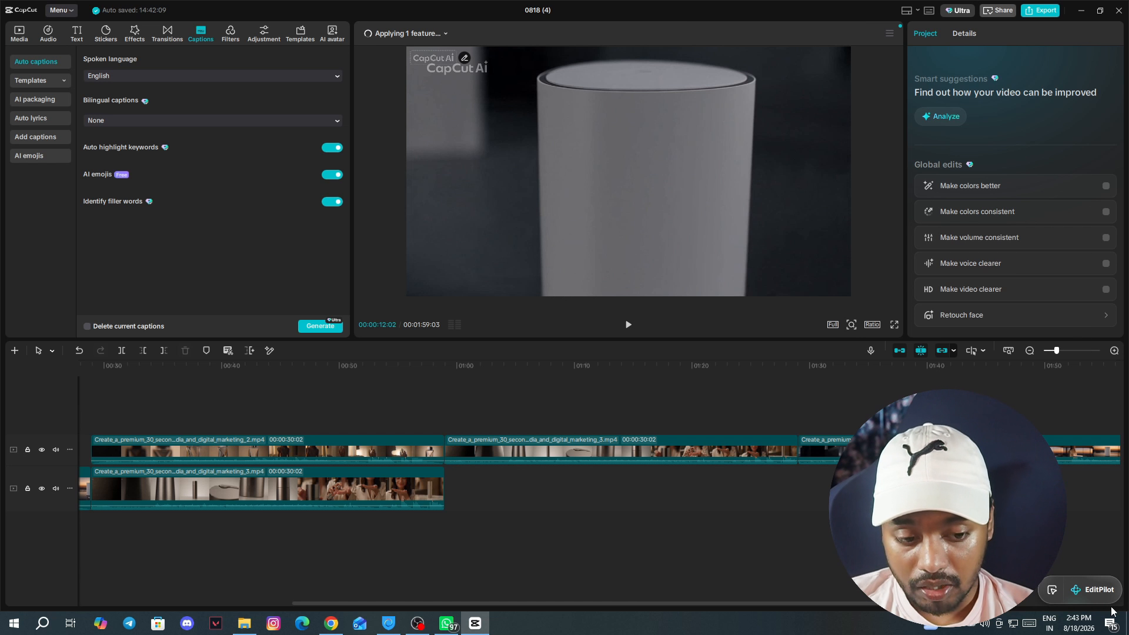
- Open the active edit prompt for a timeline clip and the EditPilot assistant
{"action": "left_click", "coordinate": [1052, 590]}
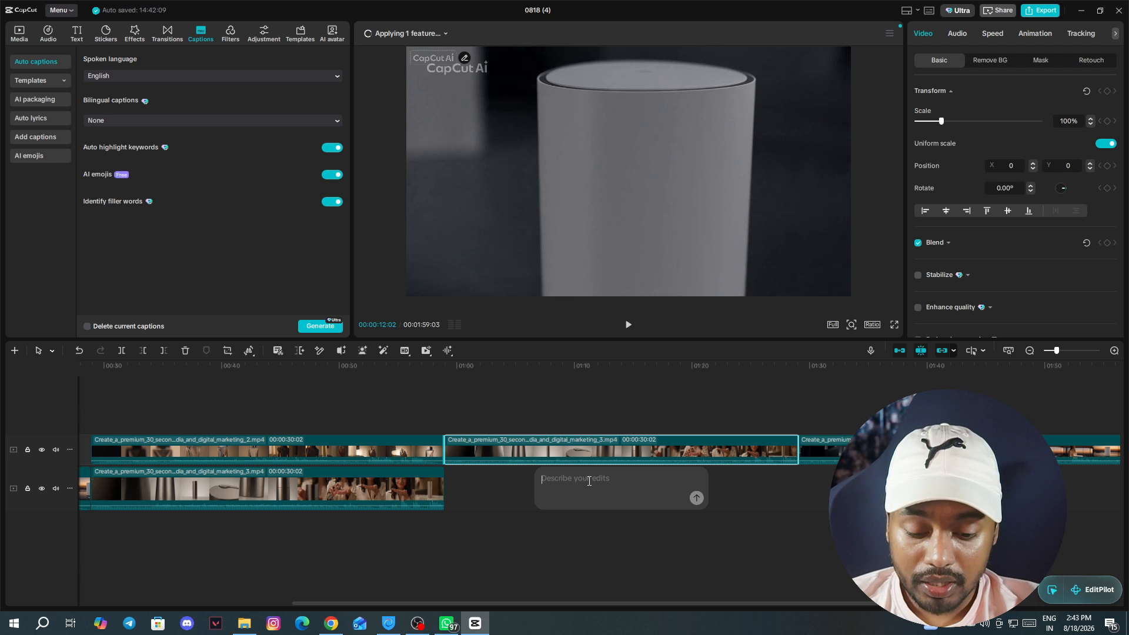
{"action": "left_click", "coordinate": [1091, 589]}
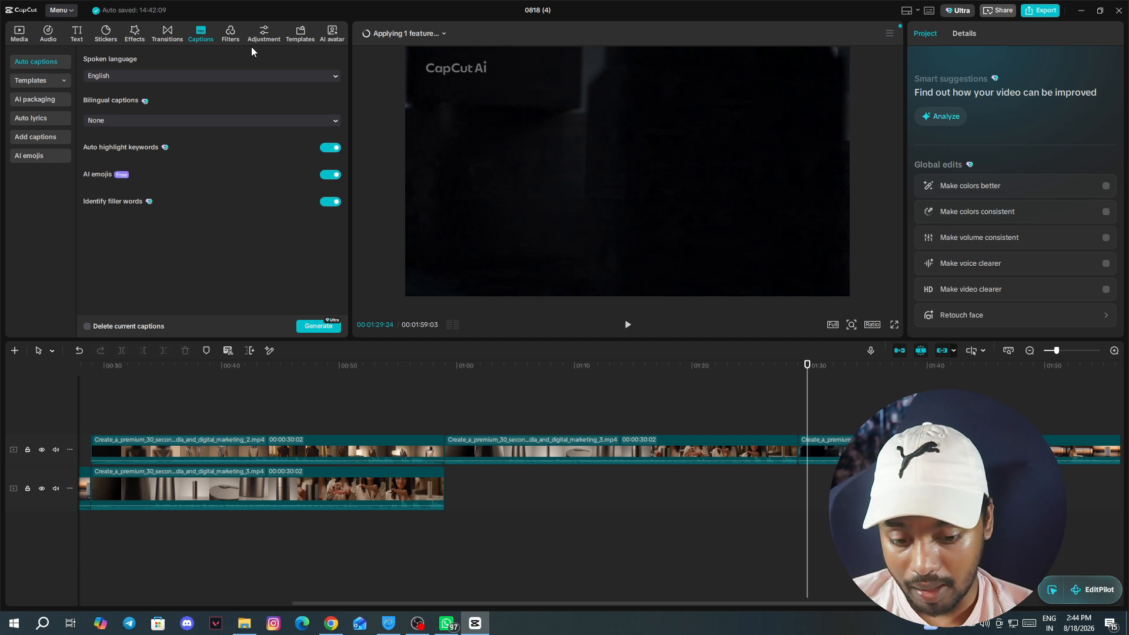
{"action": "left_click", "coordinate": [639, 380]}
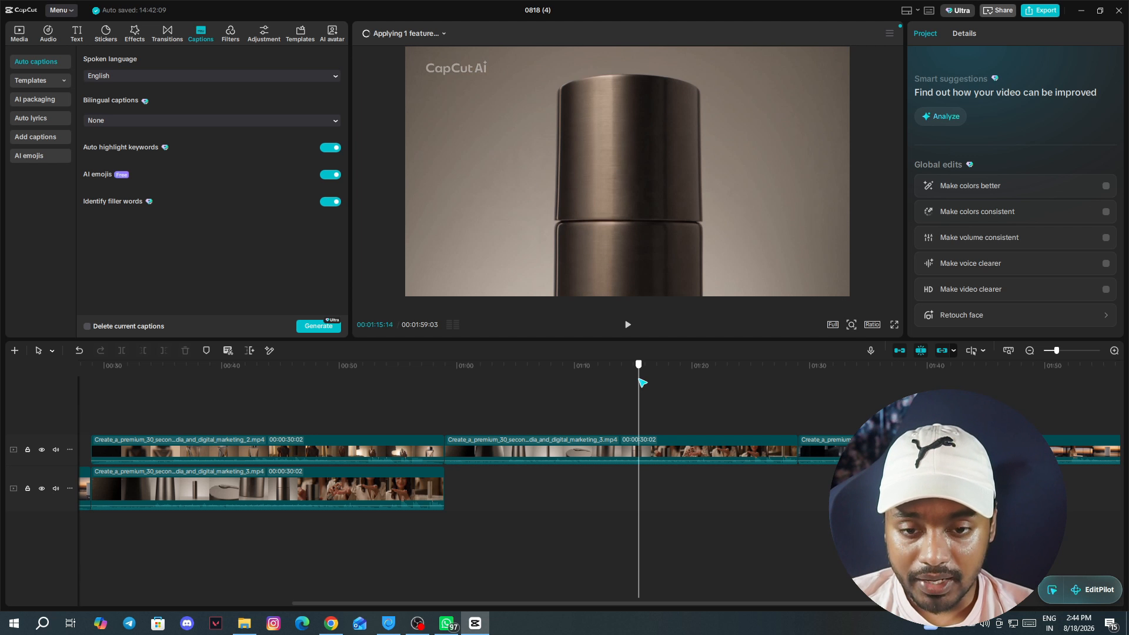